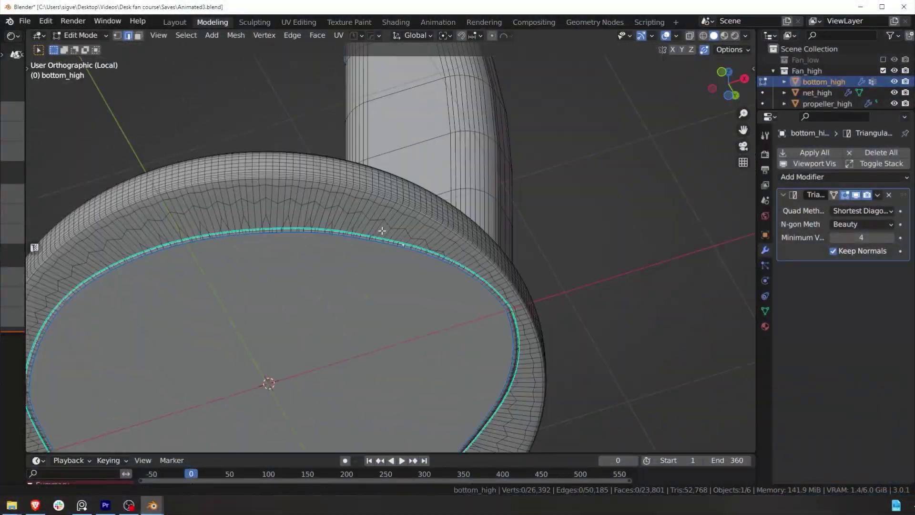
- Collapse the Hard Ops 9 details and enable the Modifier Tools add-on
middle_drag(382, 231, 443, 224)
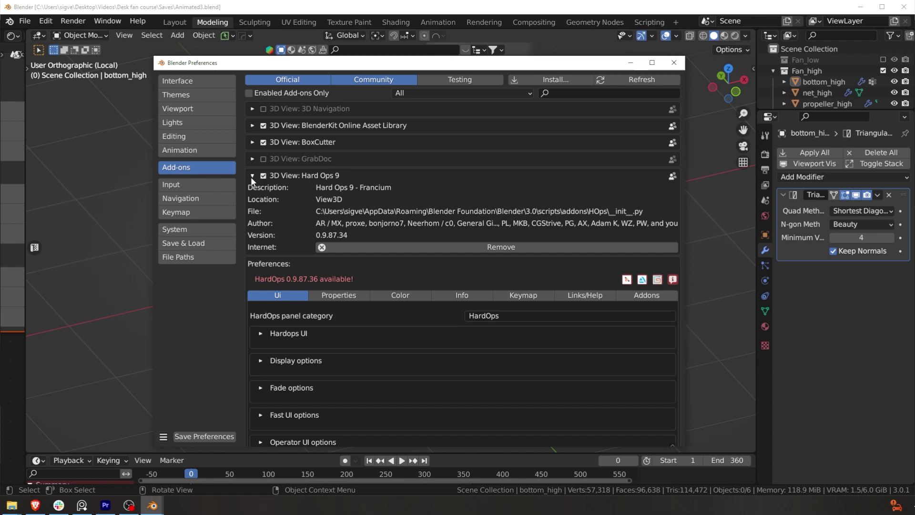
click(252, 175)
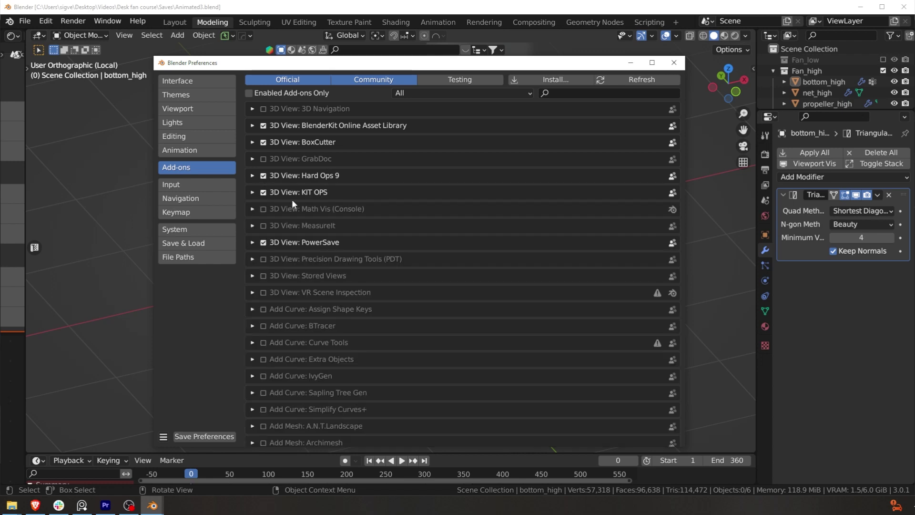
scroll(299, 214, down, 15)
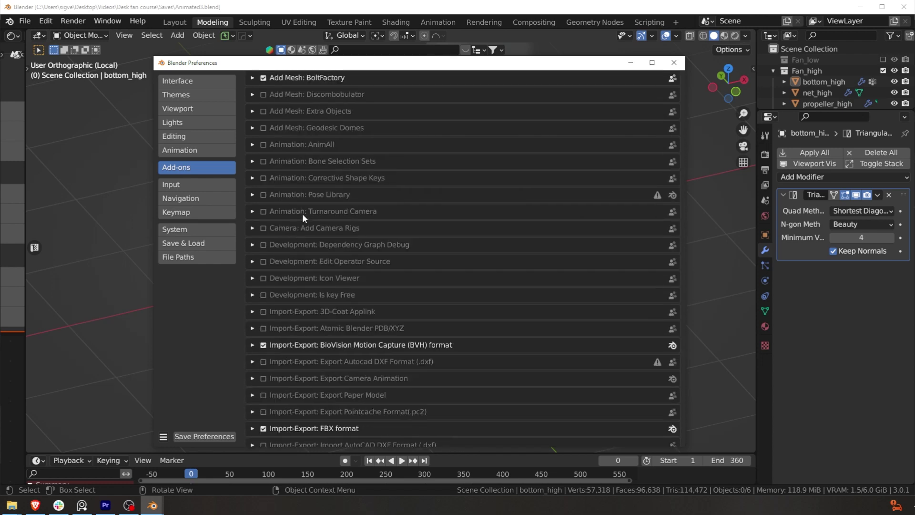
scroll(302, 214, down, 20)
click(263, 321)
click(252, 320)
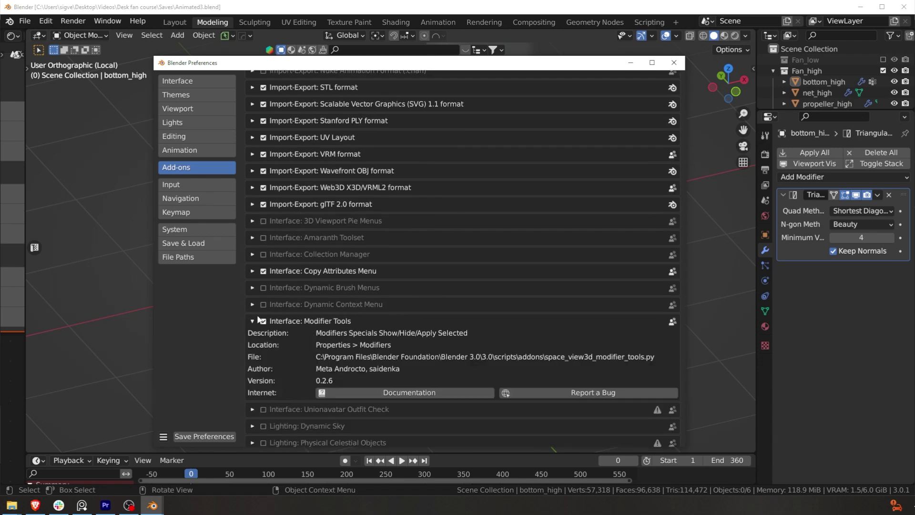
click(259, 321)
- Review the Copy Attributes Menu, EdgeFlow and MACHIN3tools add-on details
click(280, 271)
click(282, 269)
scroll(284, 267, down, 12)
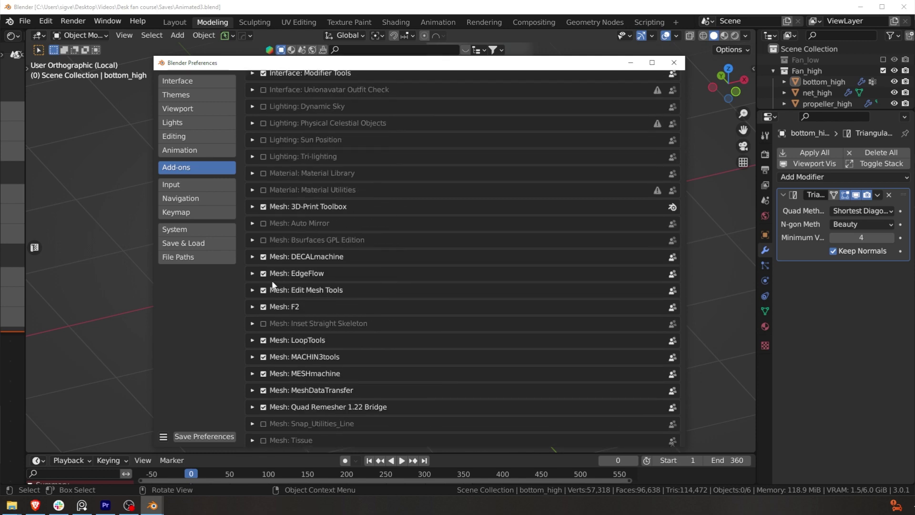
click(252, 273)
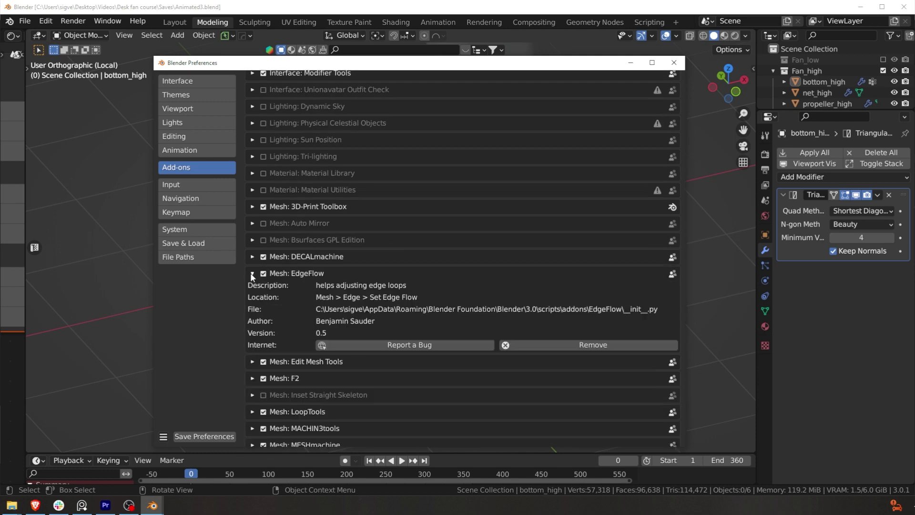
click(251, 273)
scroll(253, 281, down, 5)
click(252, 261)
click(252, 261)
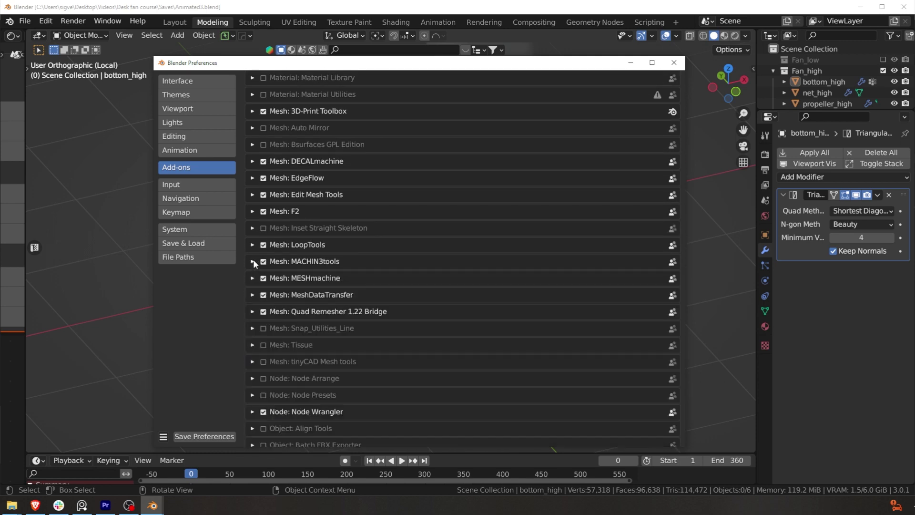
- Review the LoopTools, Bool Tool, UV Squares and UVPackmaster3 add-on details
click(253, 244)
click(252, 245)
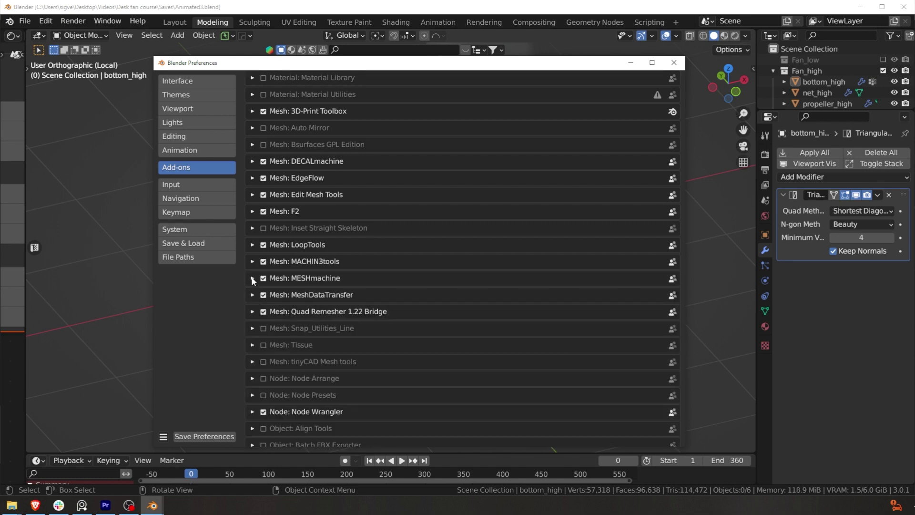
scroll(267, 299, down, 14)
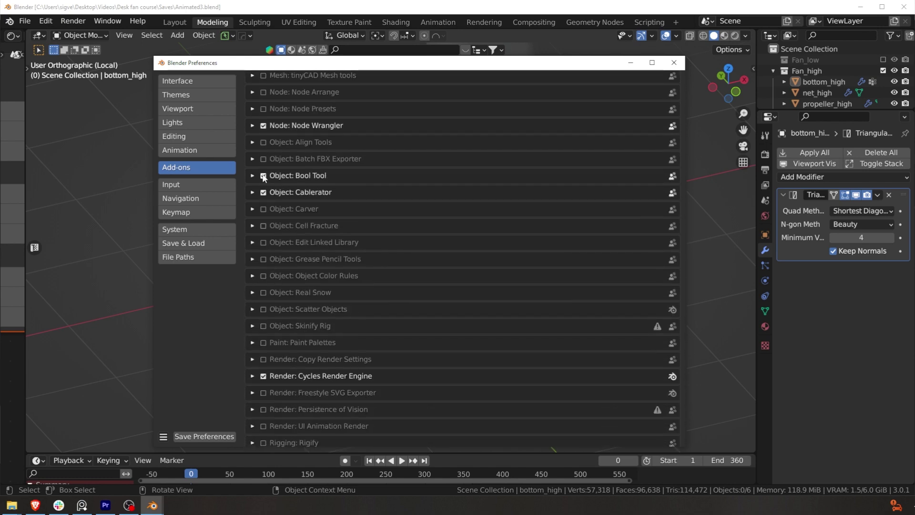
click(271, 176)
click(271, 176)
scroll(296, 201, down, 10)
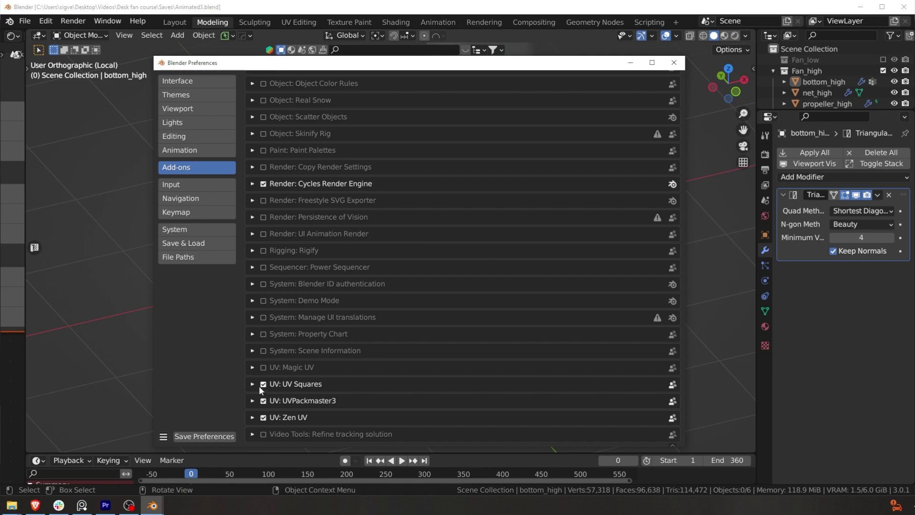
click(257, 384)
click(253, 384)
click(258, 401)
scroll(313, 388, down, 5)
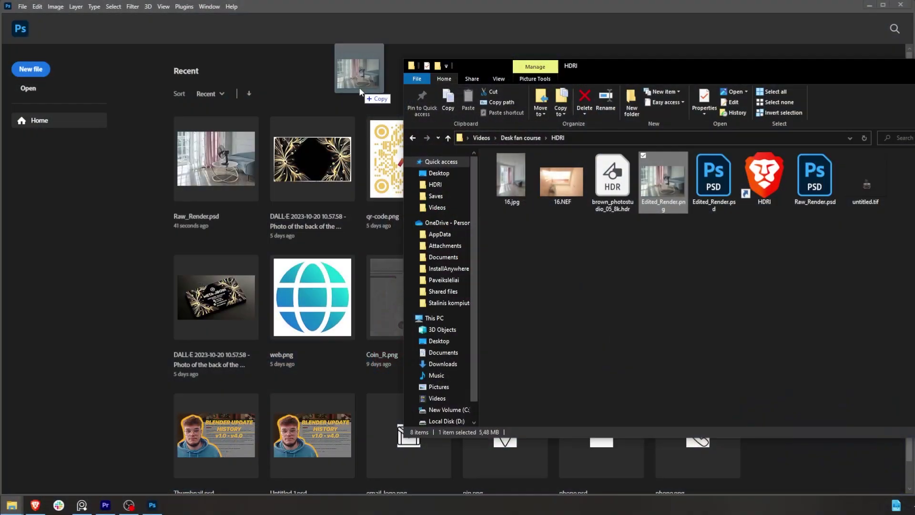
- Open 16.jpg, place the fan render scaled wider, and apply a Camera Raw Filter
drag(360, 91, 353, 93)
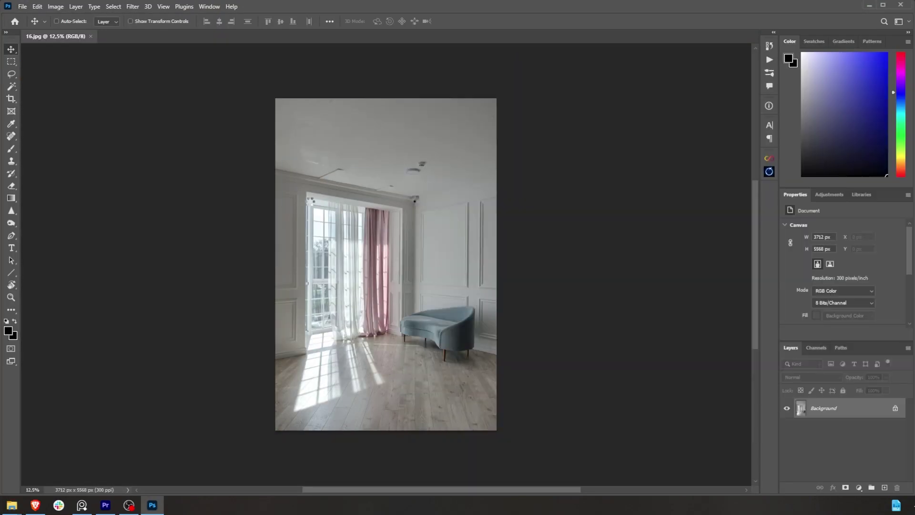
drag(531, 248, 613, 248)
click(474, 22)
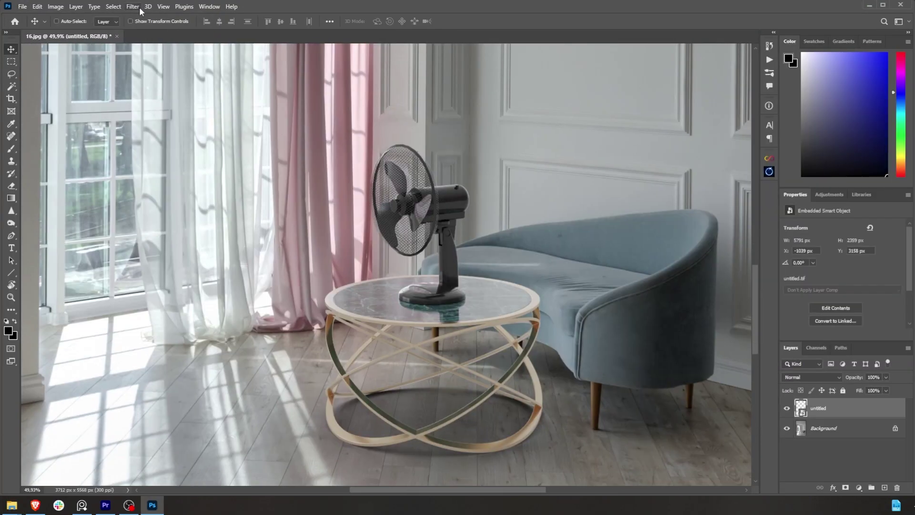
click(133, 6)
click(157, 72)
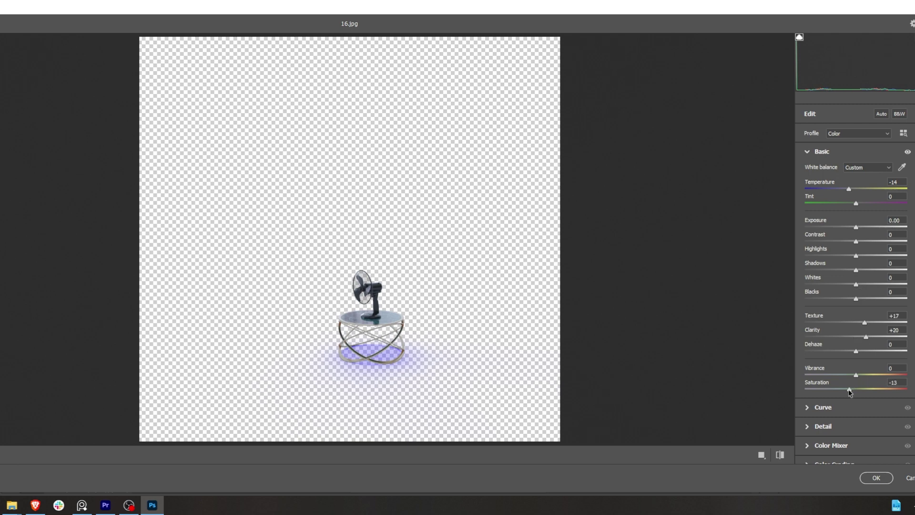
key(Return)
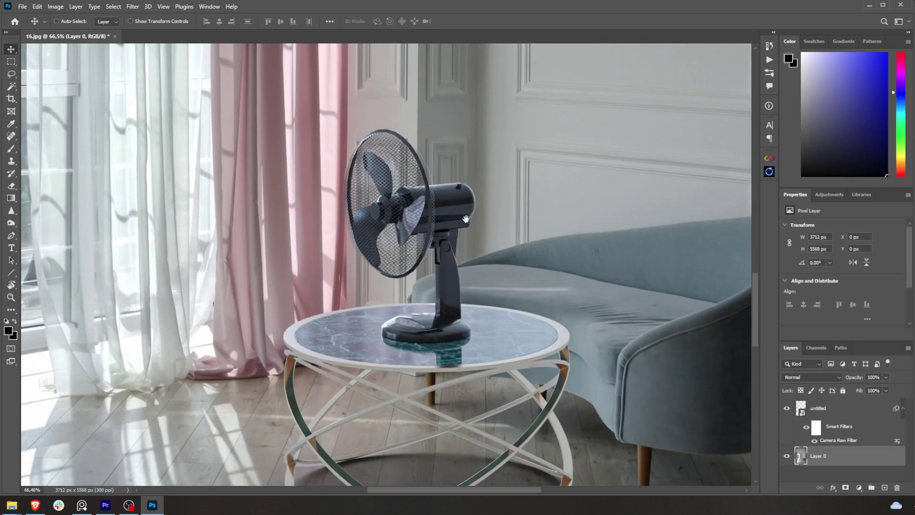
- Generate an Infinite Color grade for the image, dismissing the error alert
click(769, 158)
click(705, 253)
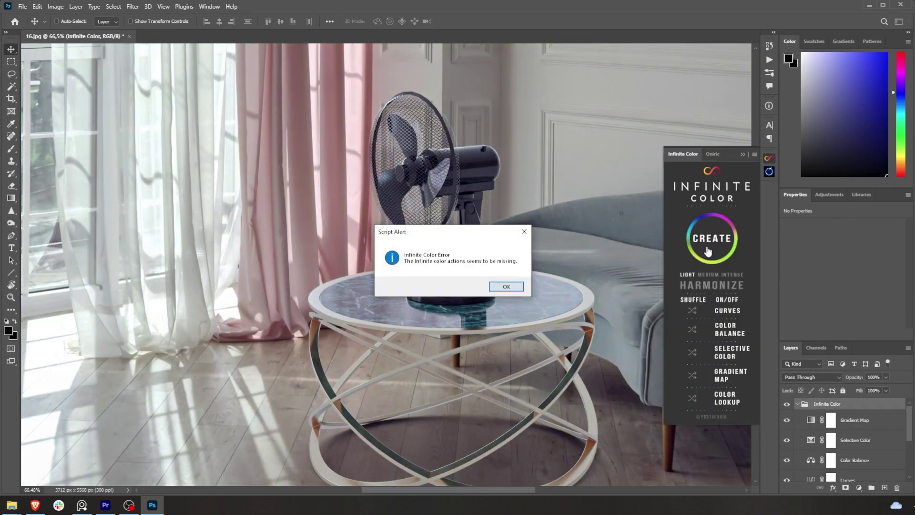
key(Return)
click(769, 158)
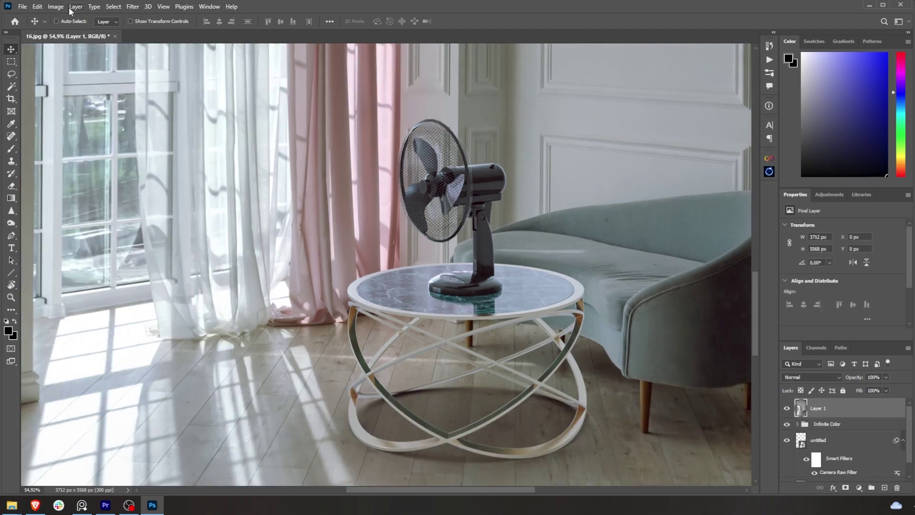
- Launch Color Efex Pro 4 from Nik Collection and choose a cross-processing method
click(132, 6)
mouse_move(184, 225)
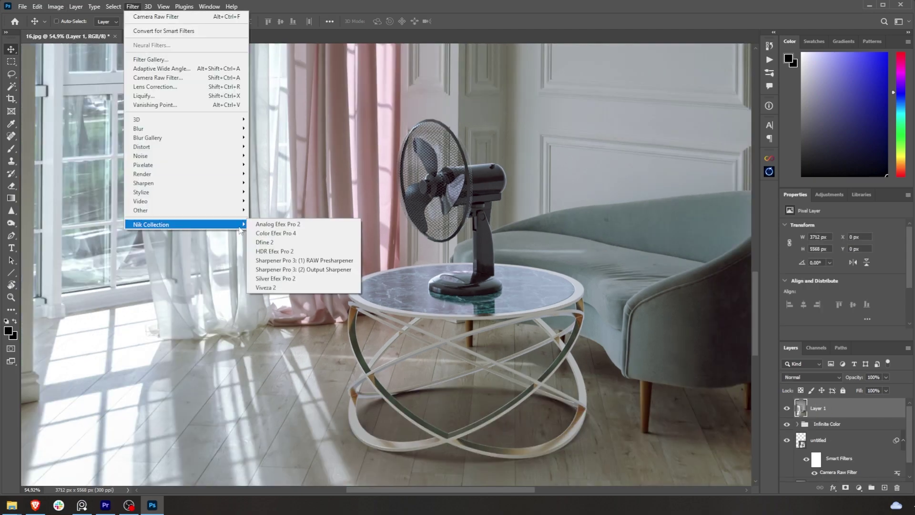
click(305, 231)
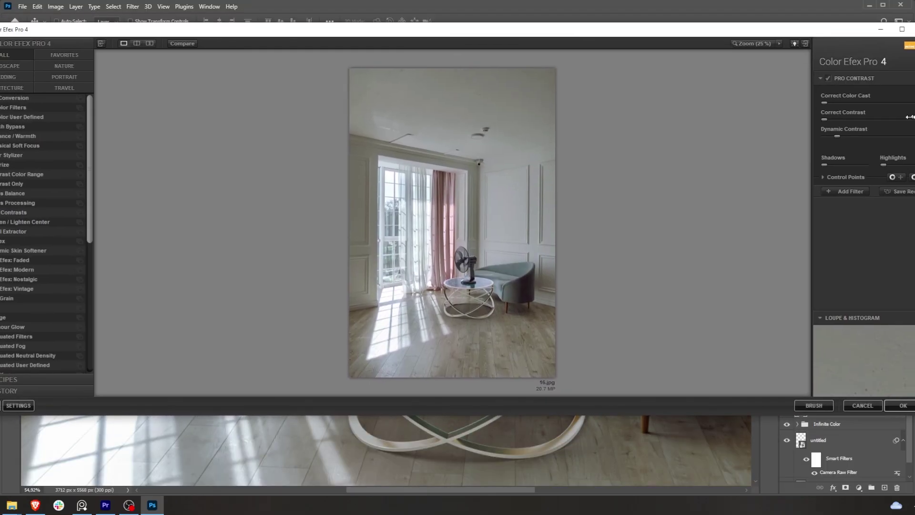
click(889, 115)
click(866, 228)
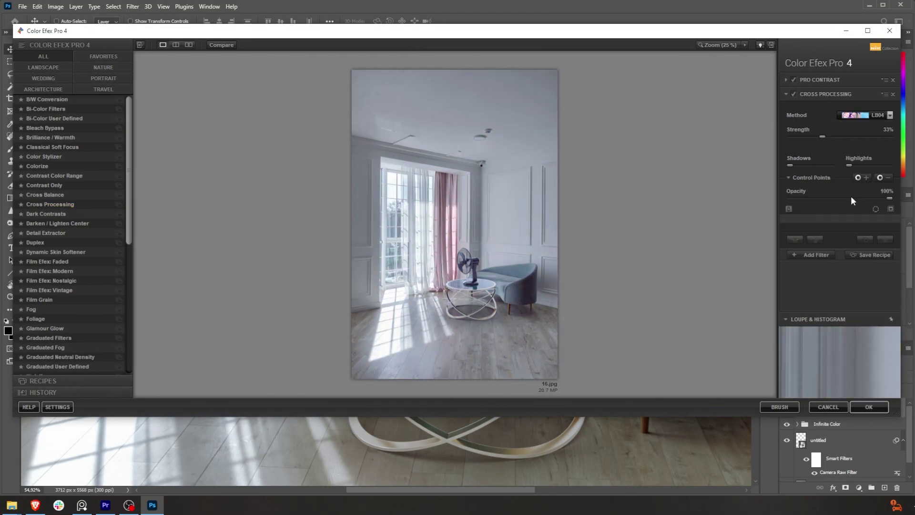
- Add Darken / Lighten Center and try Cross Balance in the filter stack
click(851, 193)
scroll(59, 281, down, 5)
scroll(59, 232, up, 6)
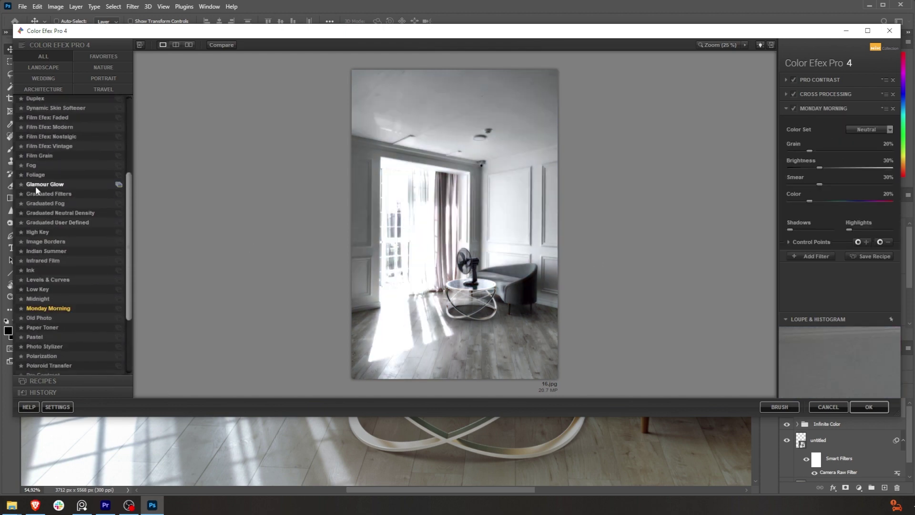
click(50, 182)
scroll(50, 187, up, 1)
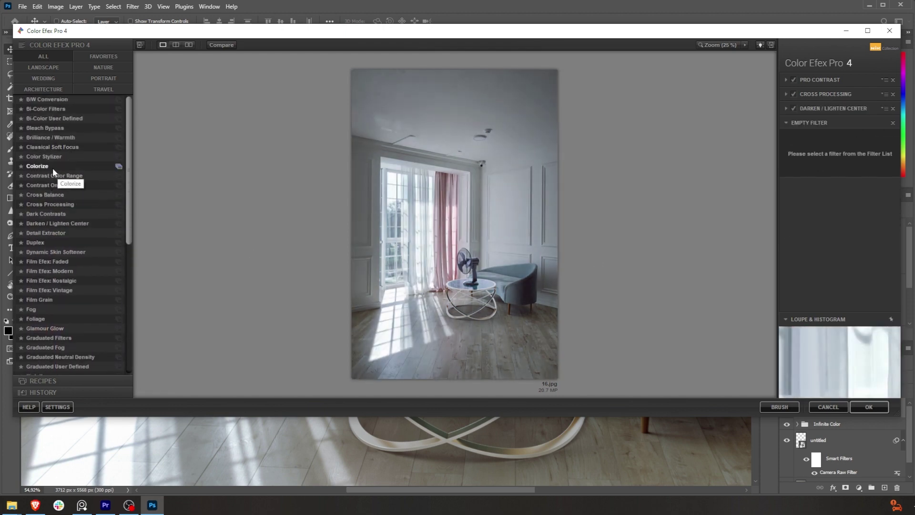
click(46, 194)
click(854, 147)
click(850, 210)
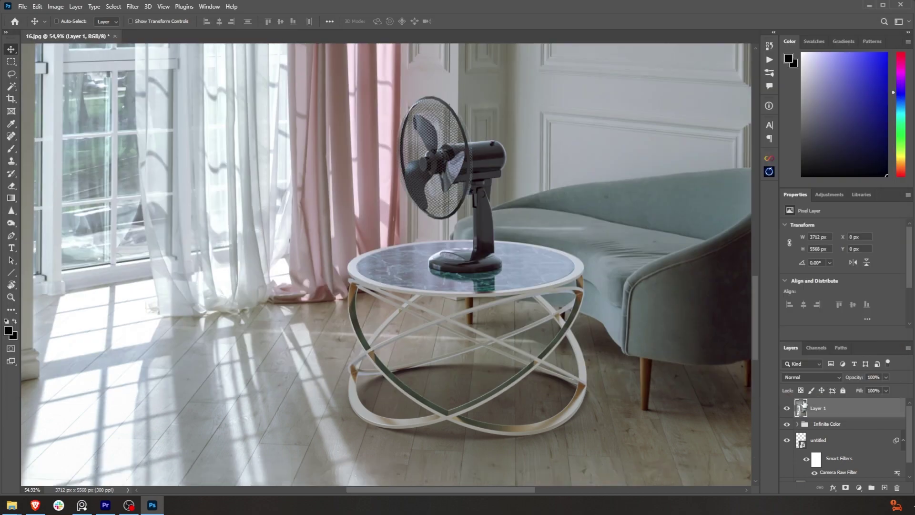
- Reopen Color Efex Pro 4 on Layer 1, then switch to the Crop tool
click(132, 6)
click(328, 236)
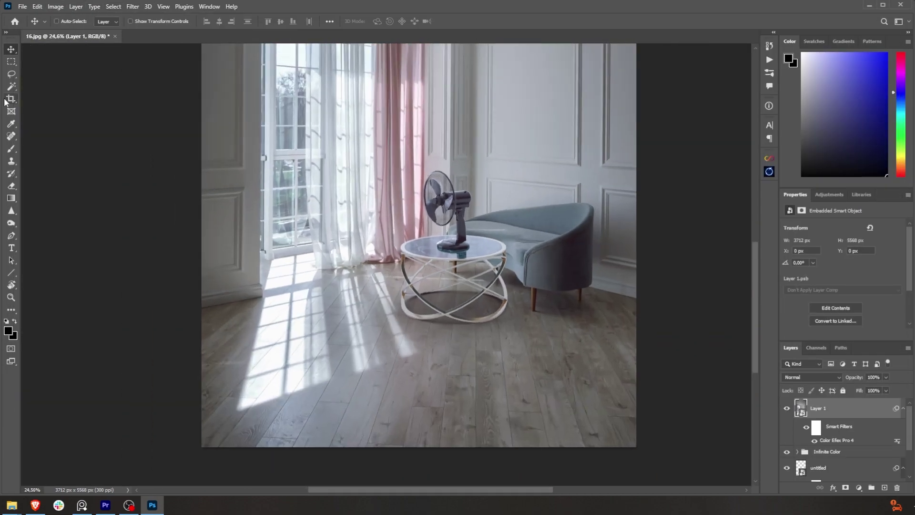
click(10, 99)
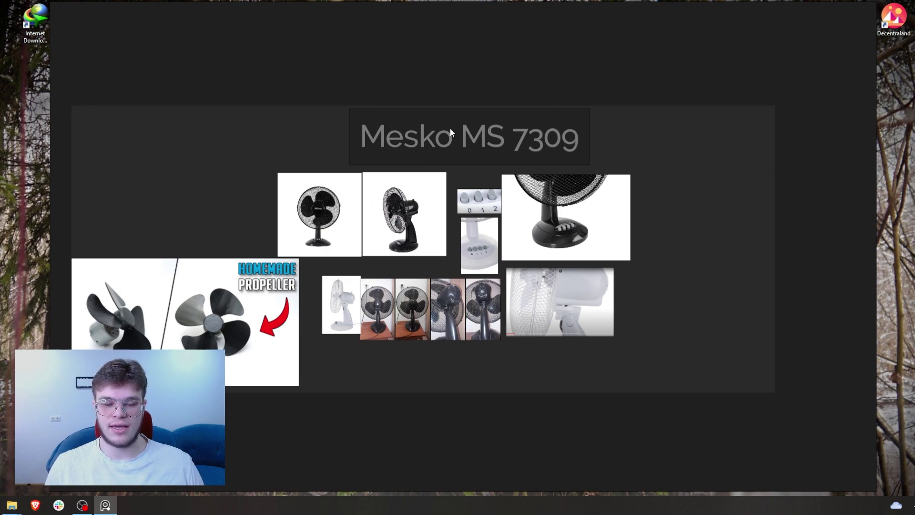
key(Right)
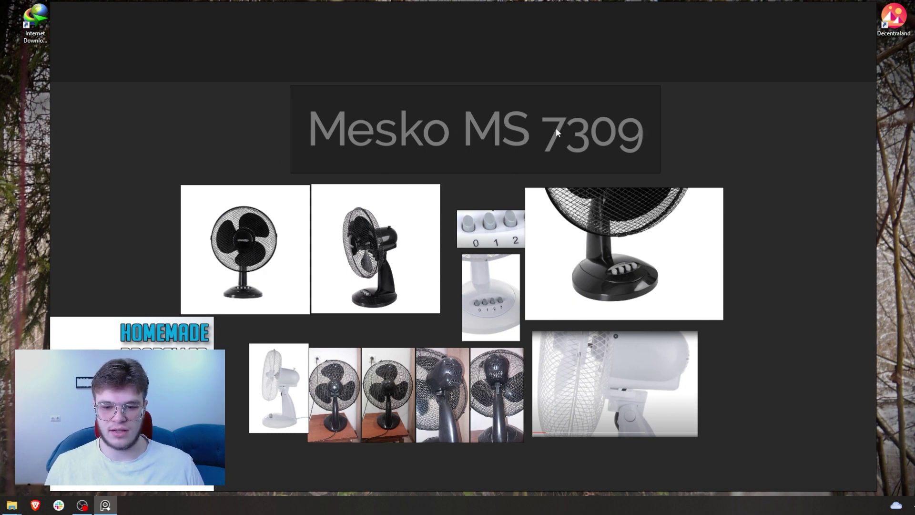
drag(359, 217, 403, 191)
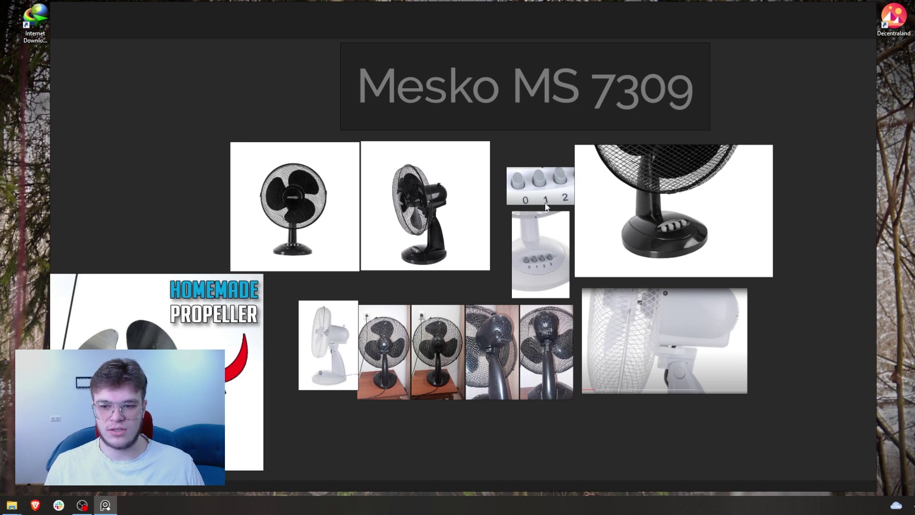
scroll(406, 235, up, 5)
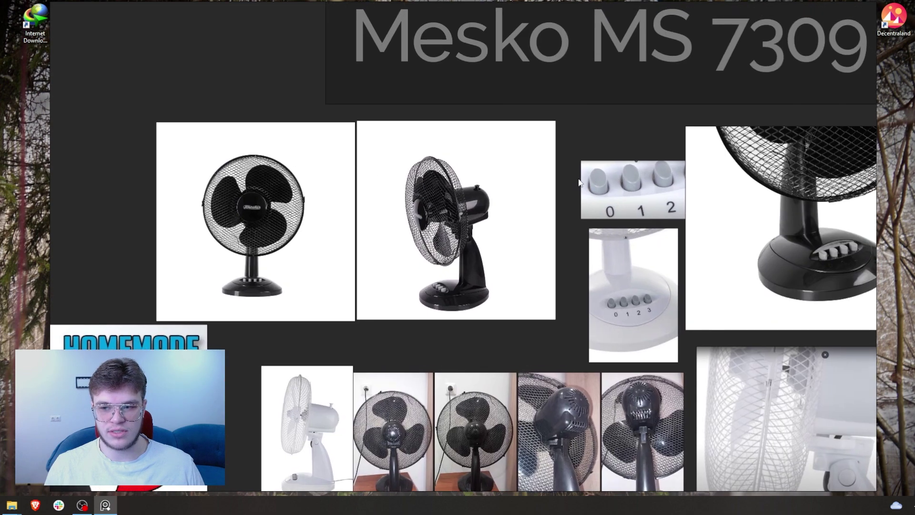
middle_drag(579, 182, 503, 201)
middle_drag(715, 208, 498, 149)
middle_drag(424, 213, 472, 186)
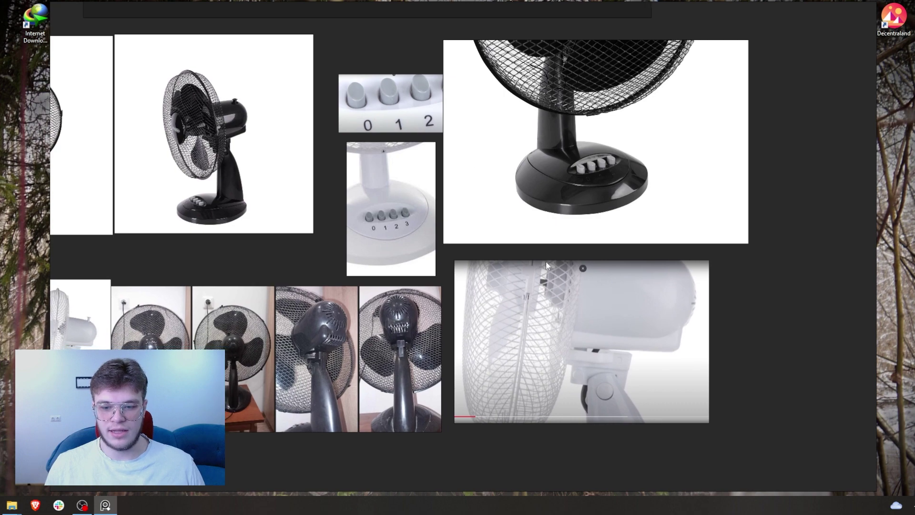
scroll(545, 261, up, 3)
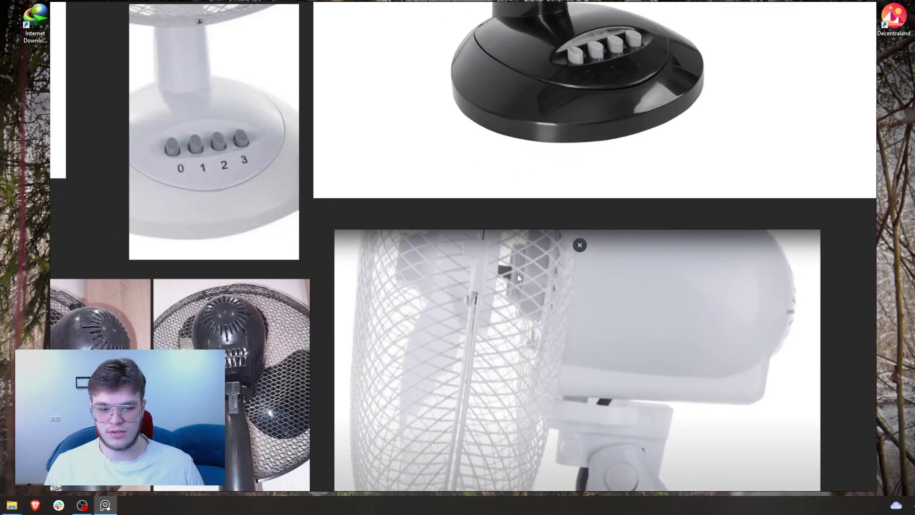
middle_drag(297, 266, 333, 304)
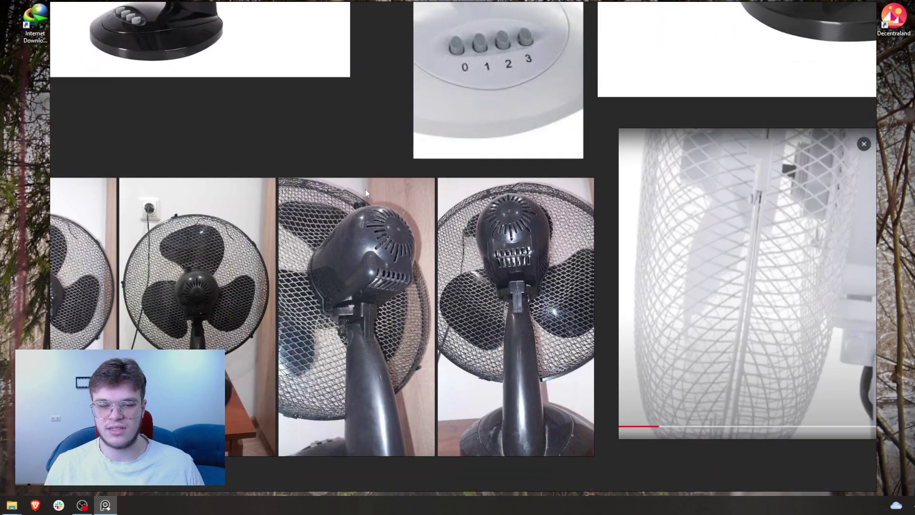
scroll(381, 195, up, 5)
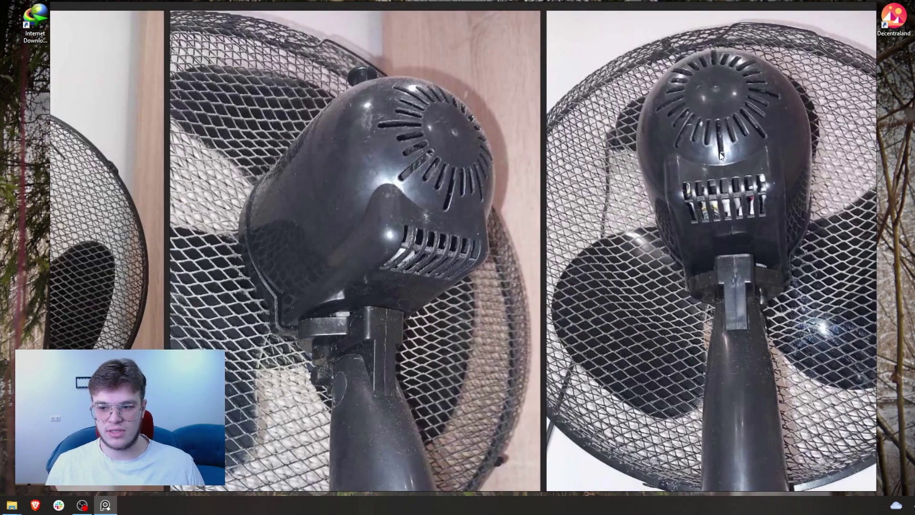
scroll(391, 303, up, 4)
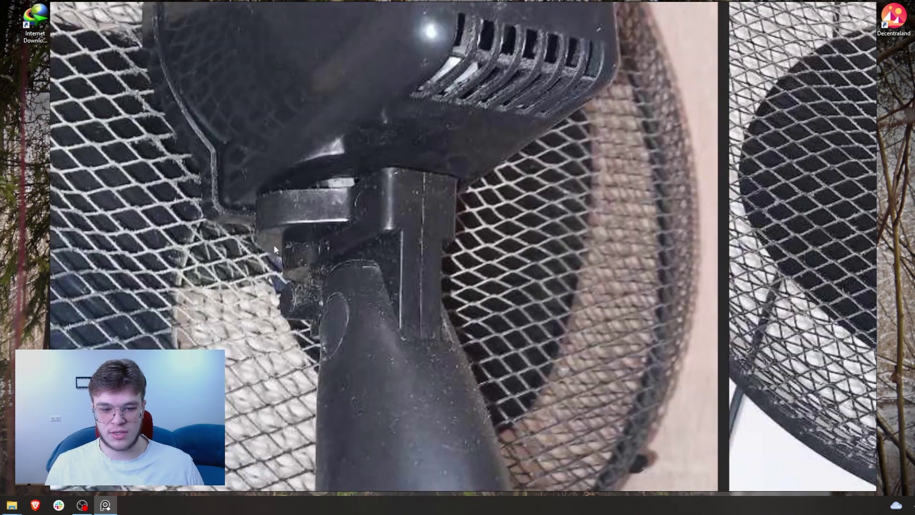
scroll(369, 313, down, 6)
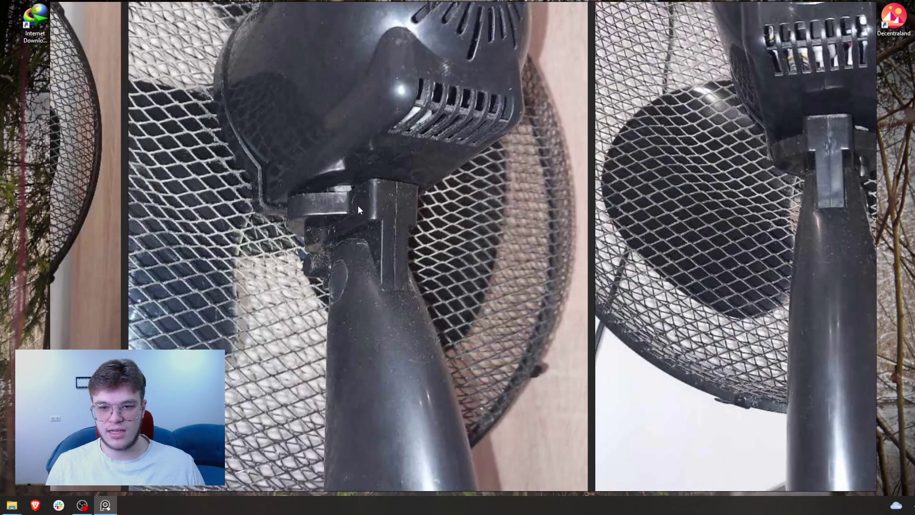
middle_drag(509, 214, 444, 219)
scroll(493, 186, up, 6)
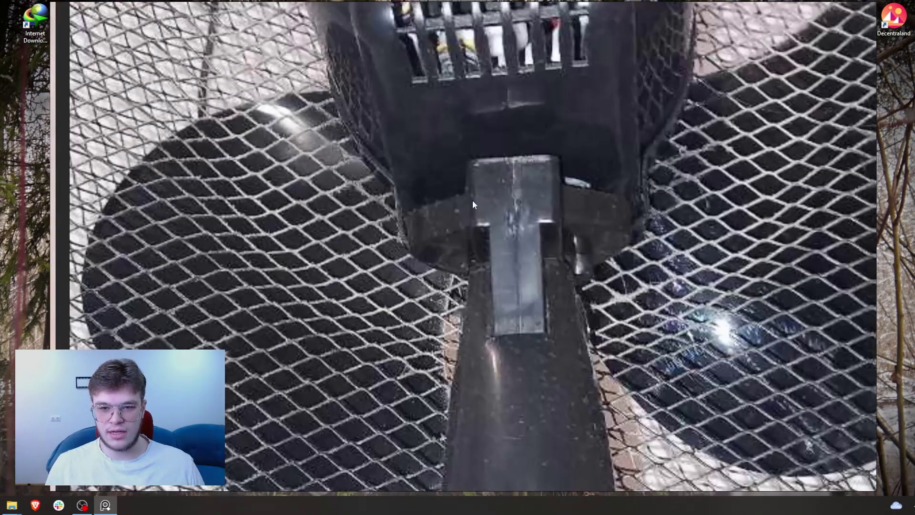
scroll(274, 259, down, 6)
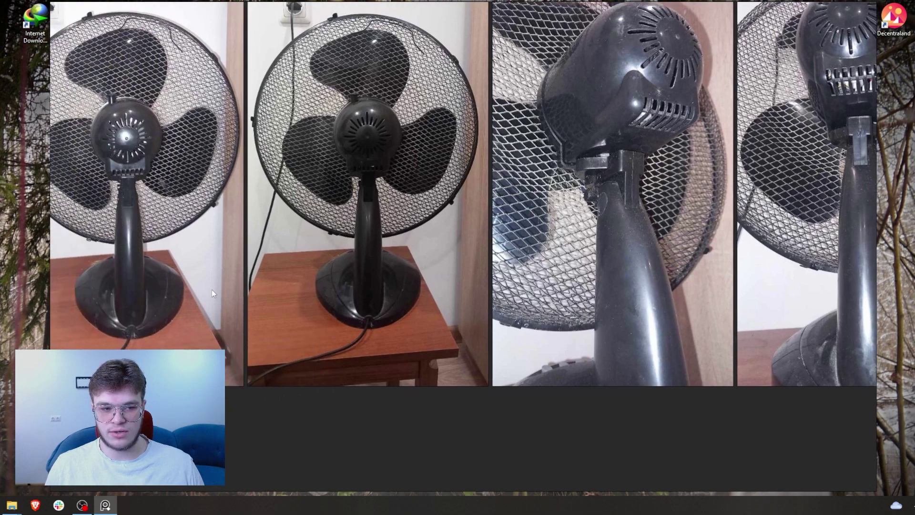
scroll(212, 290, up, 8)
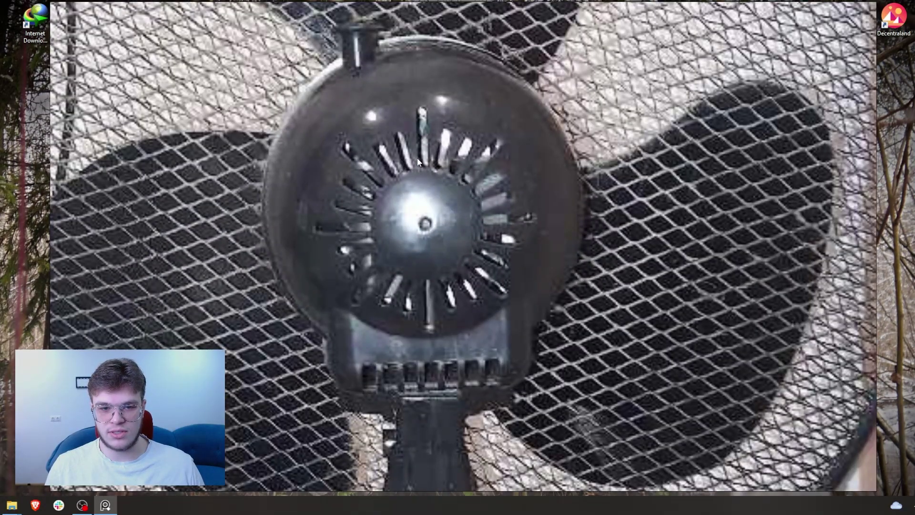
scroll(299, 227, down, 8)
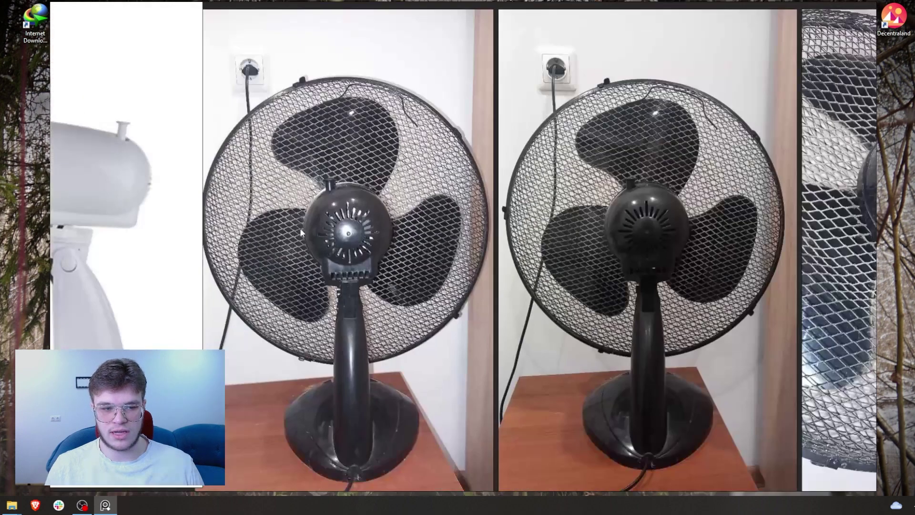
scroll(300, 228, up, 2)
scroll(313, 309, down, 3)
scroll(313, 307, down, 5)
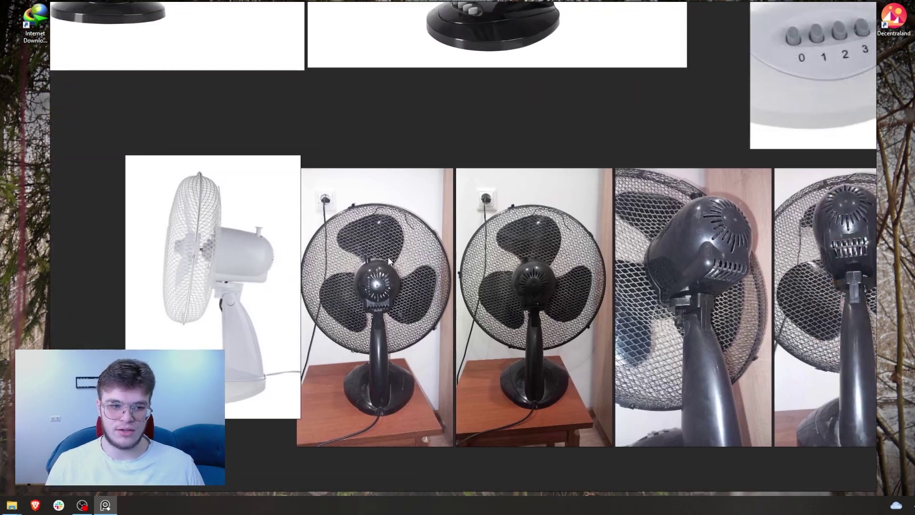
scroll(274, 215, up, 7)
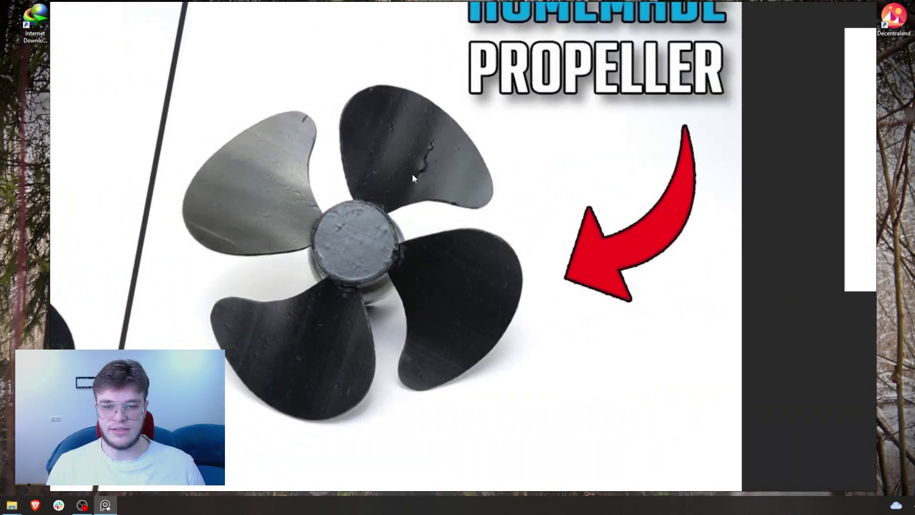
scroll(442, 239, down, 3)
middle_drag(265, 232, 361, 202)
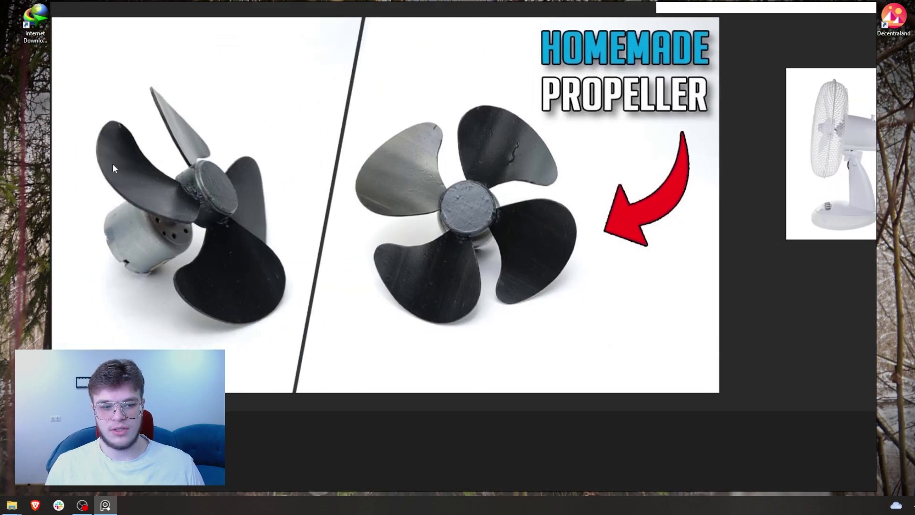
scroll(466, 153, down, 3)
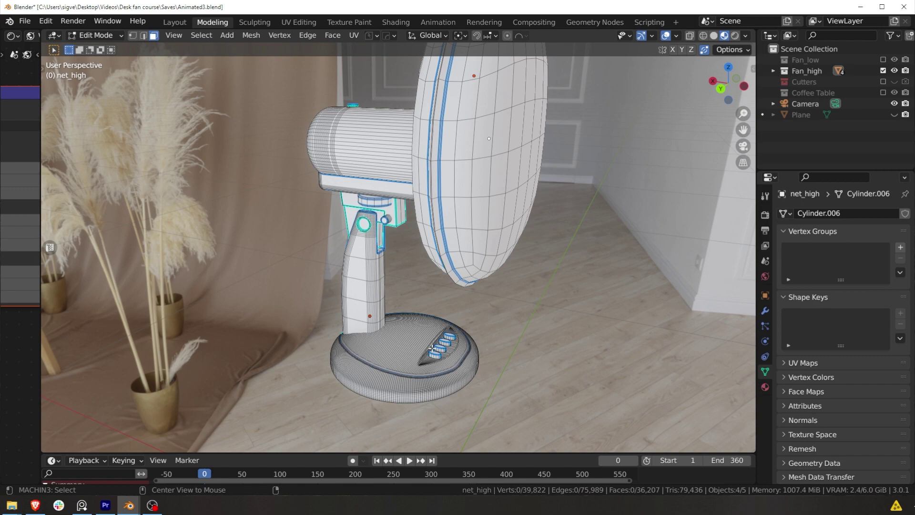
- Orbit around the high-poly fan and select its whole mesh
scroll(426, 336, up, 5)
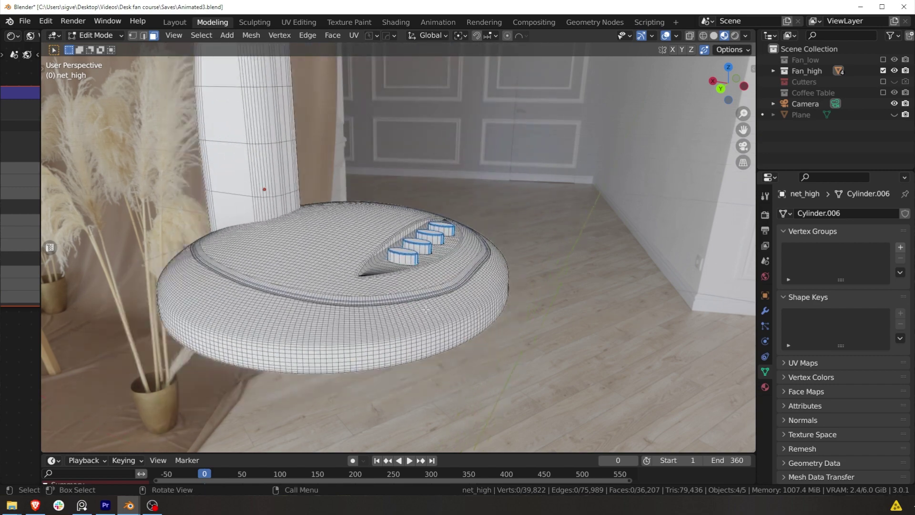
middle_drag(426, 336, 365, 316)
scroll(365, 316, down, 6)
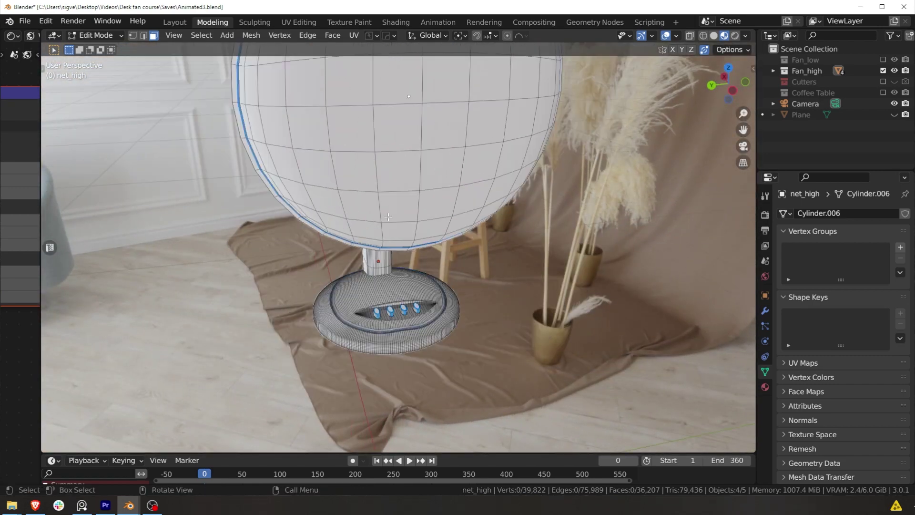
middle_drag(376, 267, 458, 238)
key(a)
key(alt+a)
key(a)
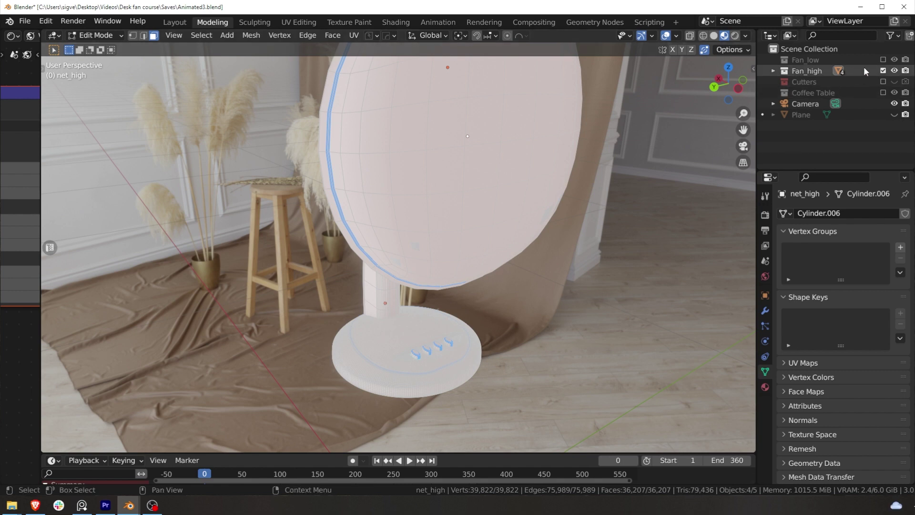
- Exclude Fan_high, include Fan_low, and toggle the fan between Edit and Object Mode
click(882, 72)
click(882, 60)
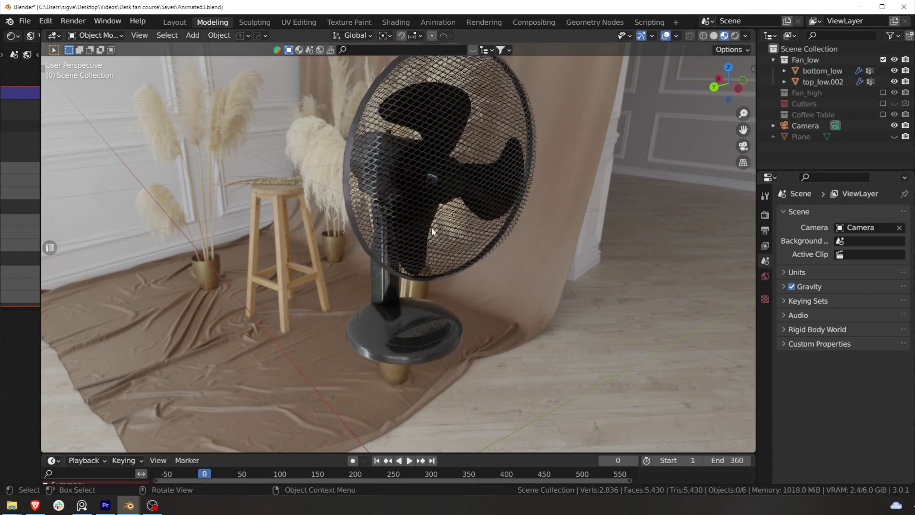
key(a)
key(ctrl+Tab)
click(425, 199)
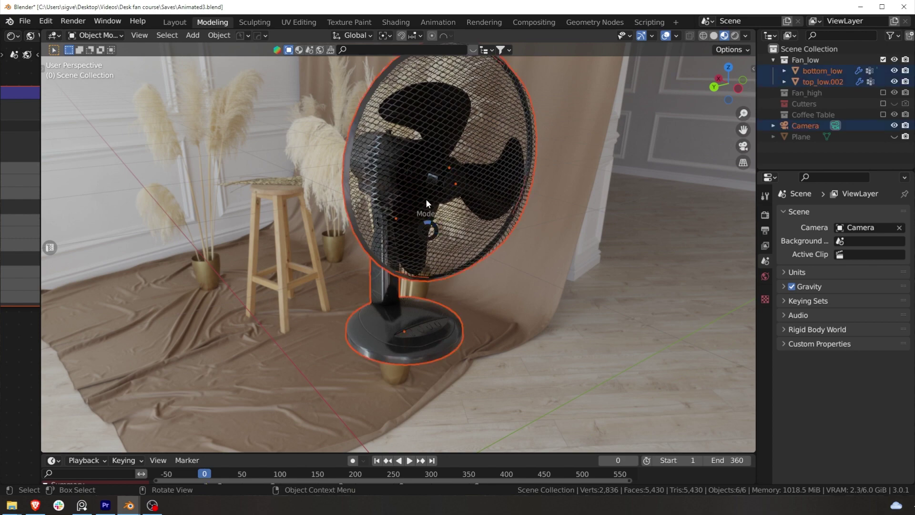
key(Tab)
key(ctrl+Tab)
key(ctrl+Tab)
click(466, 174)
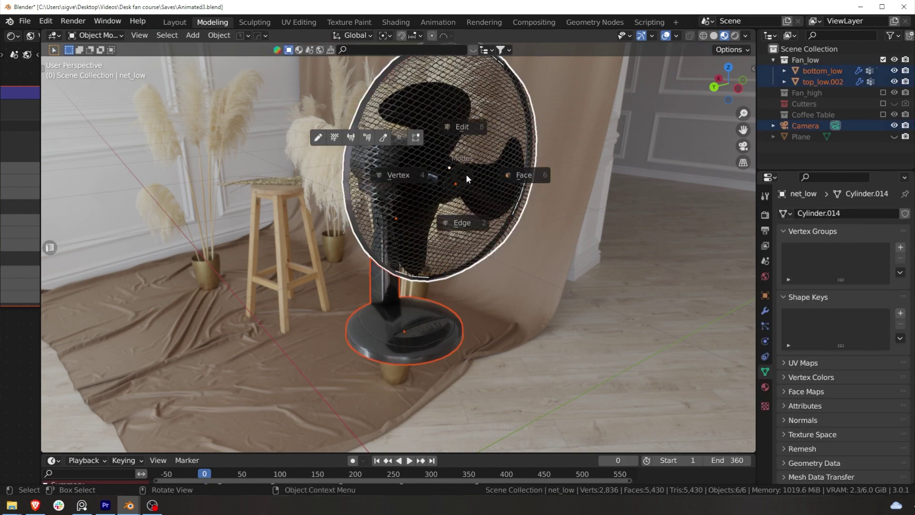
- Enter Edit Mode on the low-poly fan with X-ray on and all vertices selected
key(Tab)
key(alt+z)
key(a)
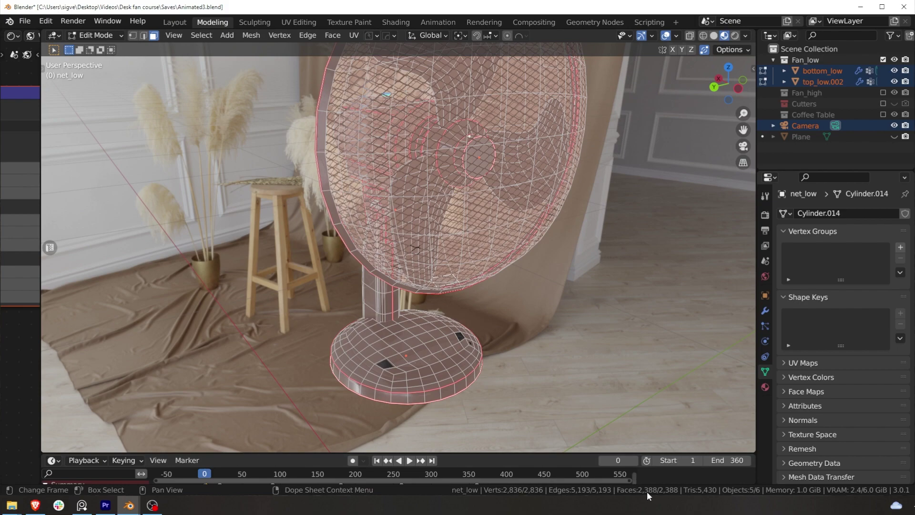
middle_drag(548, 357, 570, 250)
- Return to Object Mode, play the fan animation, and orbit around the scene
key(ctrl+Tab)
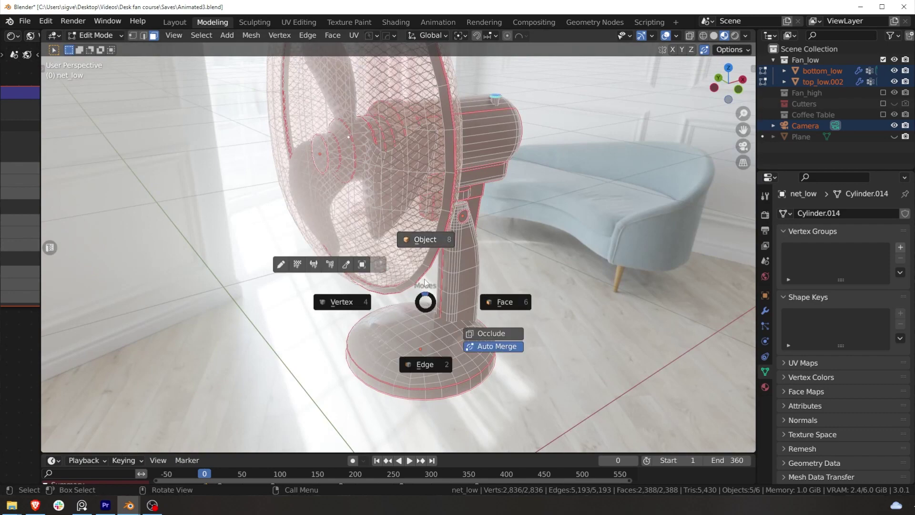
click(431, 248)
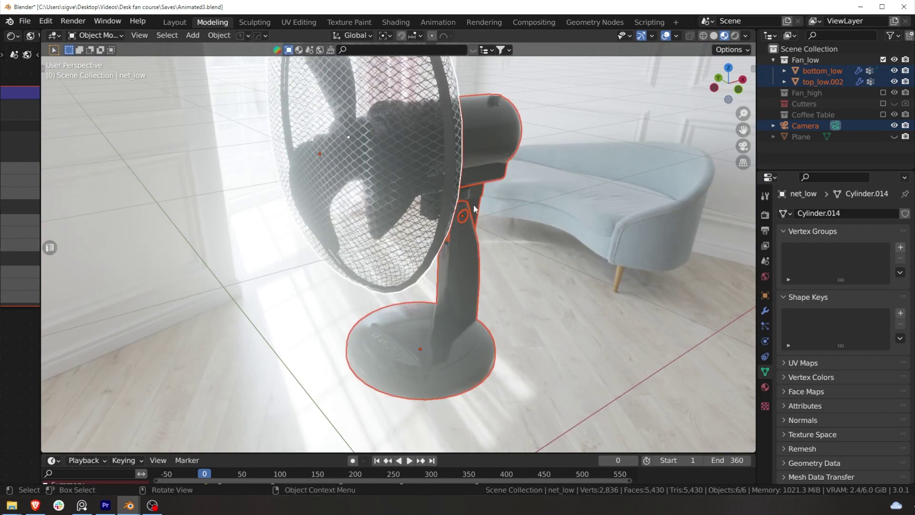
click(410, 460)
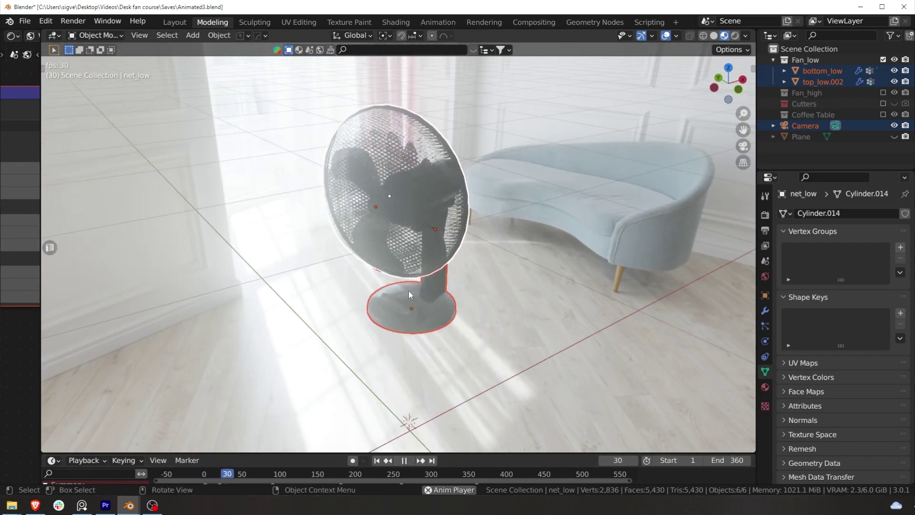
scroll(413, 279, down, 8)
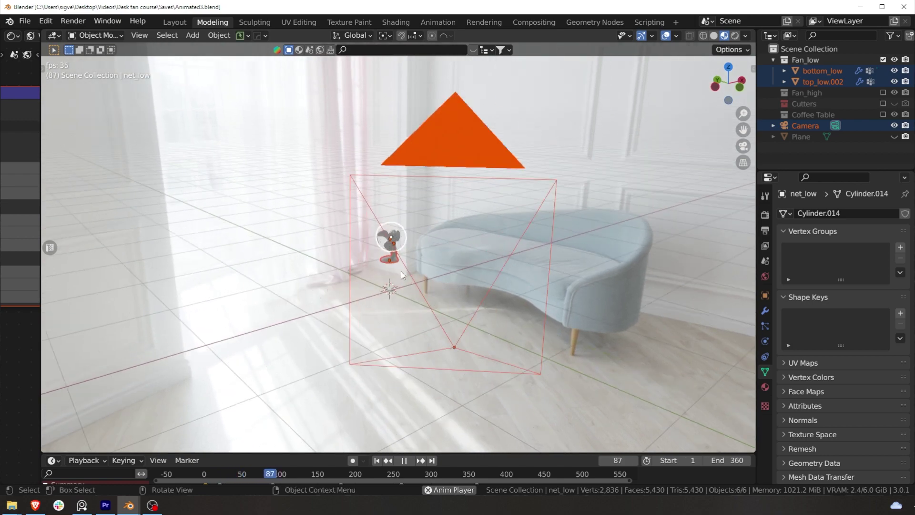
middle_drag(402, 271, 434, 252)
scroll(382, 290, up, 12)
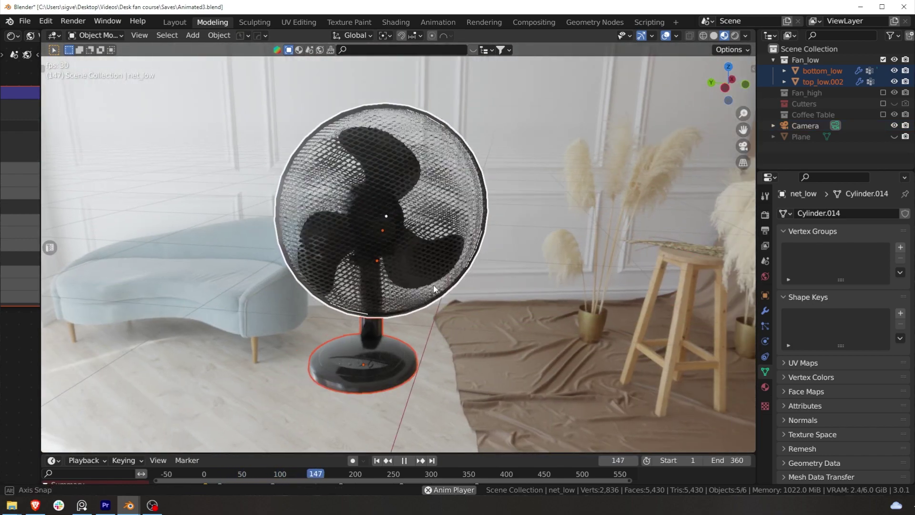
middle_drag(434, 285, 521, 281)
- Include the Coffee Table collection, deselect everything, and orbit around the animating fan
click(883, 115)
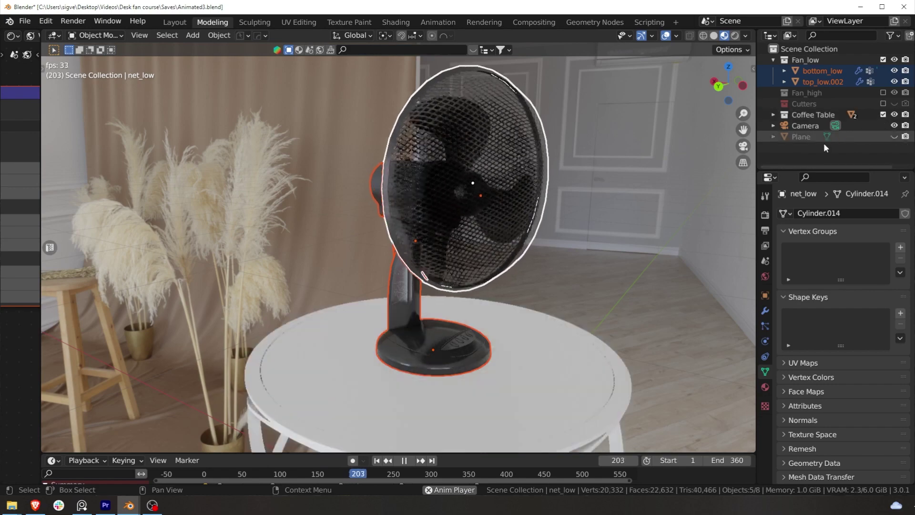
click(826, 148)
mouse_move(554, 244)
middle_down()
mouse_move(511, 230)
mouse_move(550, 239)
middle_up()
scroll(550, 238, up, 4)
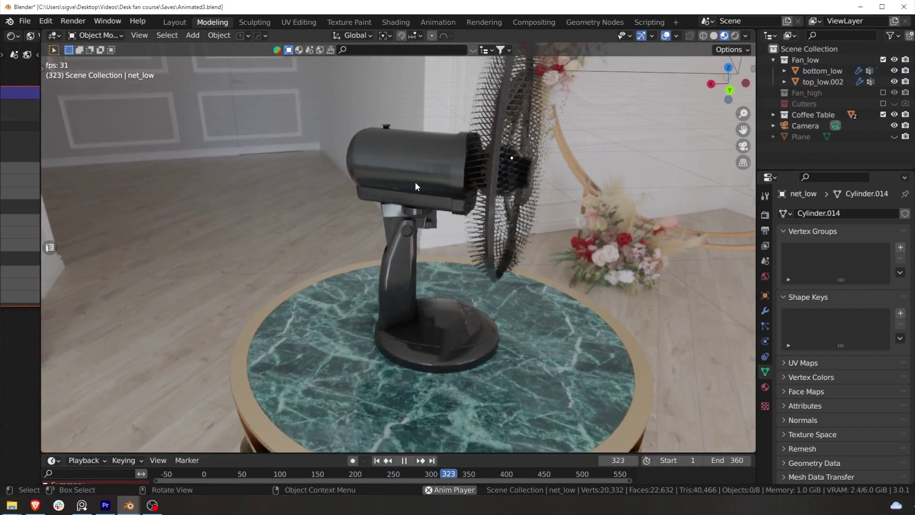
middle_drag(415, 183, 546, 241)
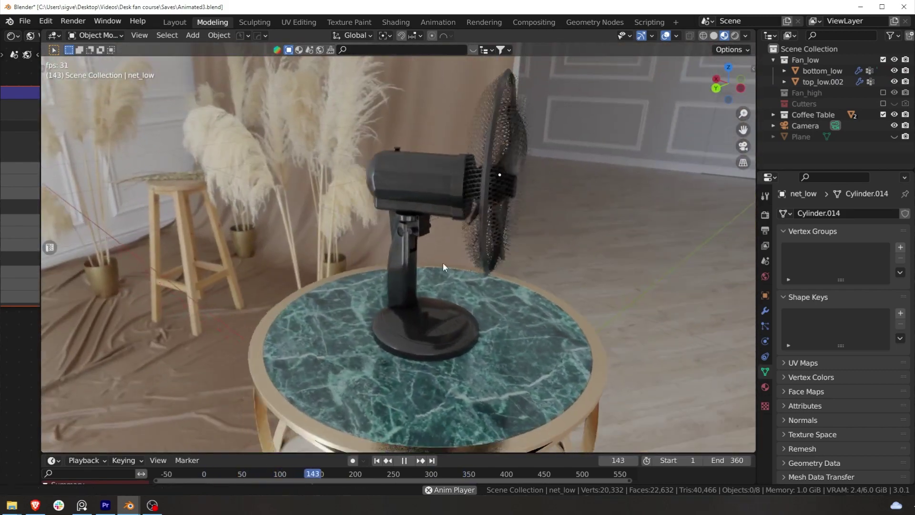
middle_drag(443, 262, 445, 290)
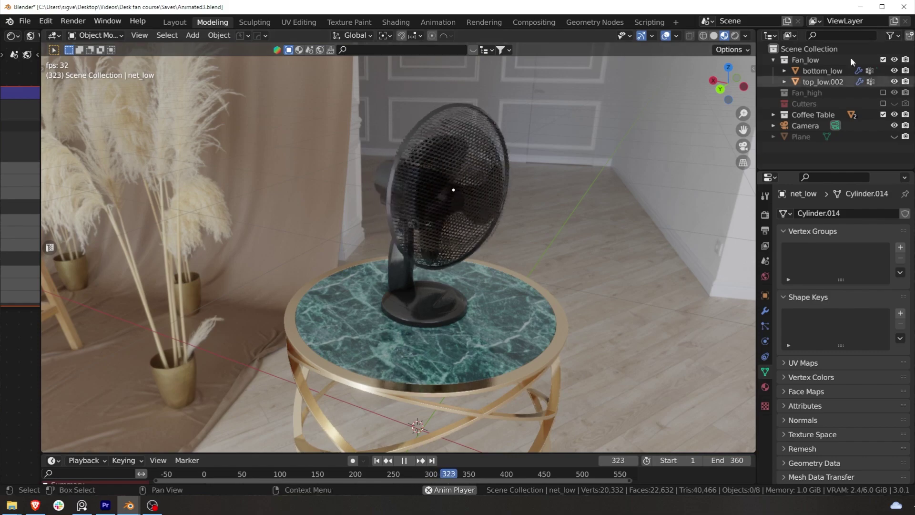